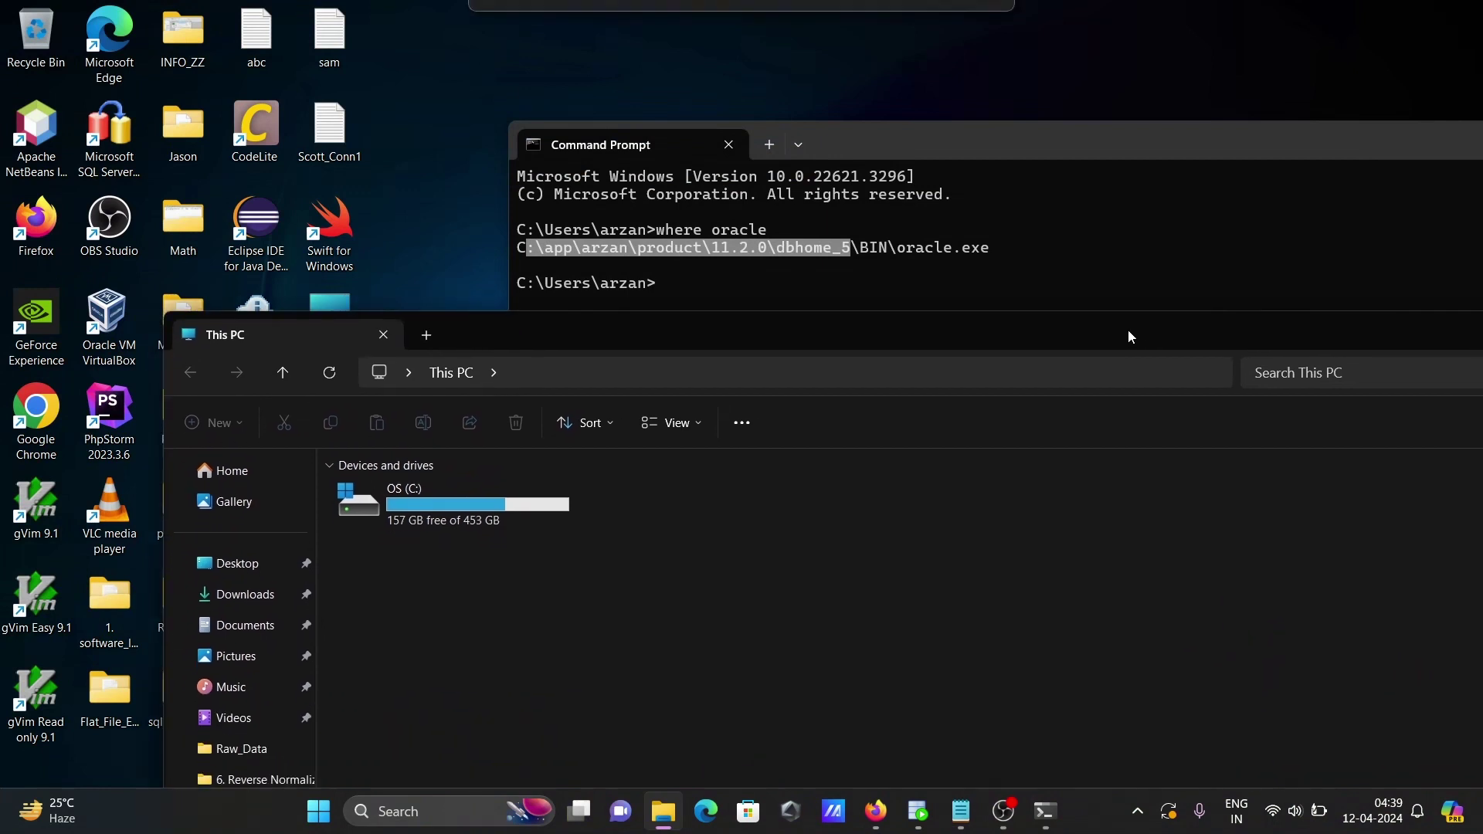
# - Browse from the C: drive through app and the user folder into product\11.2.0
pyautogui.doubleClick(431, 519)
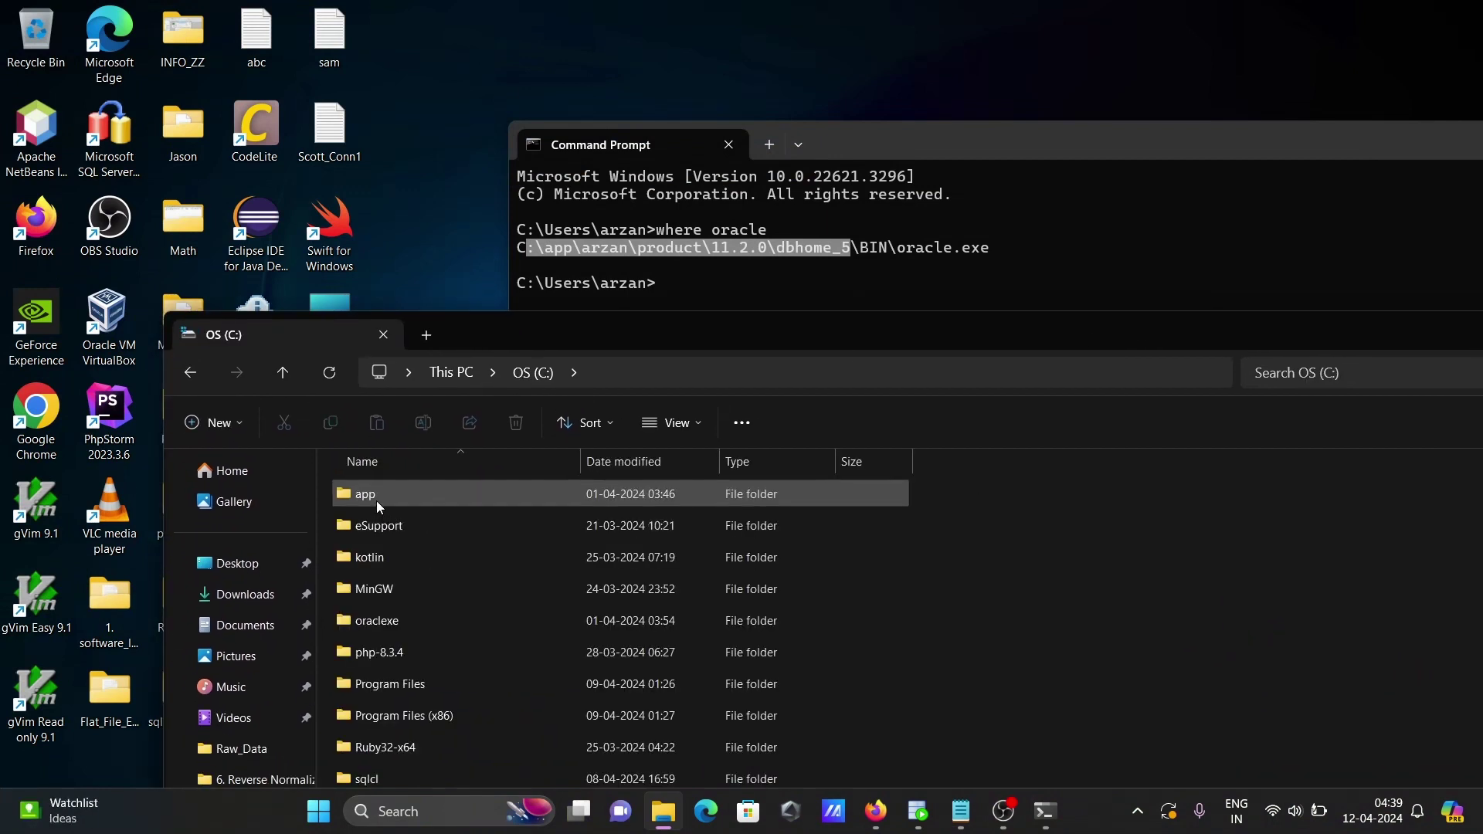
pyautogui.doubleClick(378, 503)
pyautogui.doubleClick(378, 502)
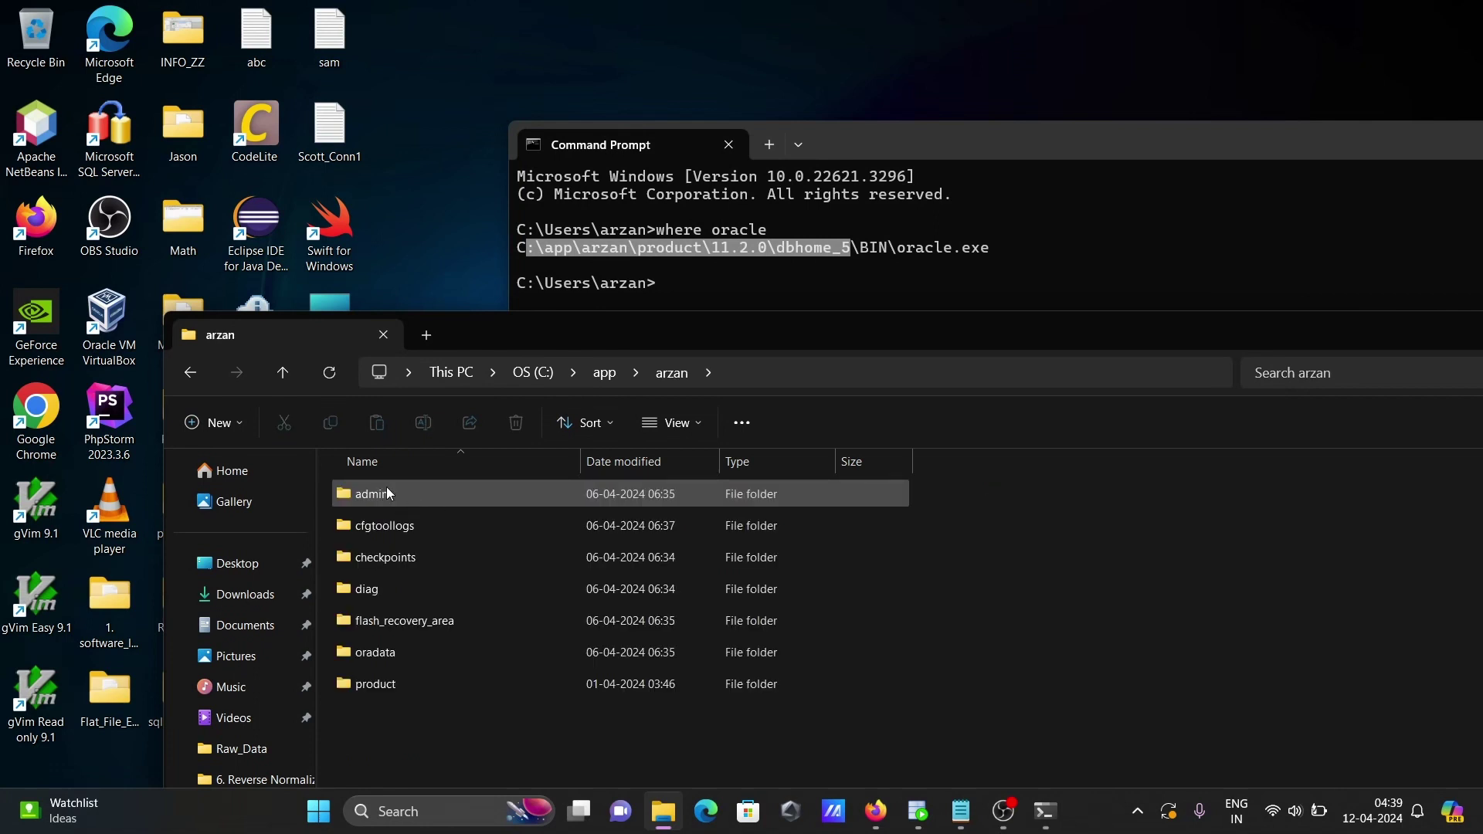
pyautogui.click(190, 372)
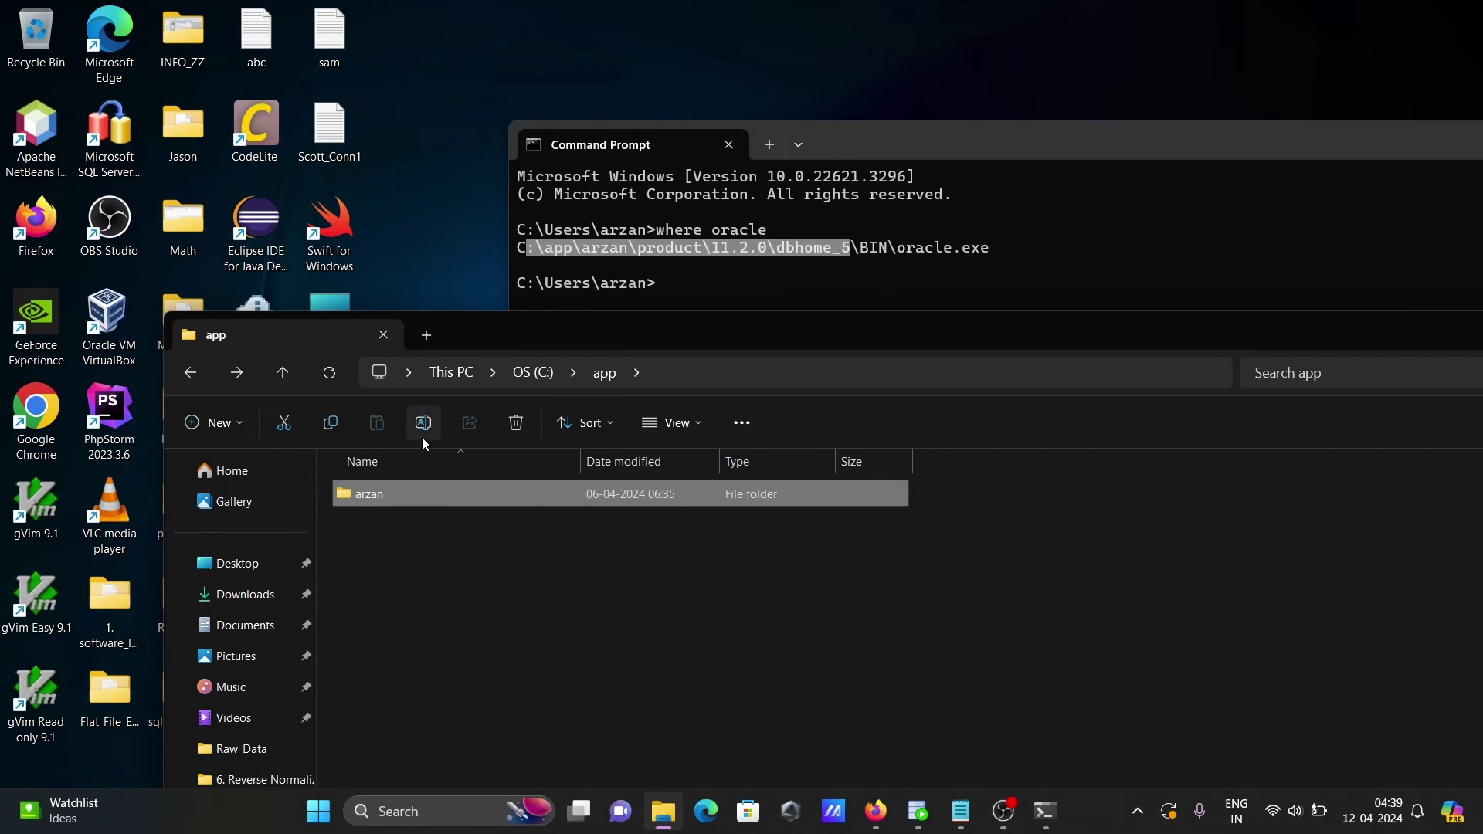
pyautogui.doubleClick(372, 505)
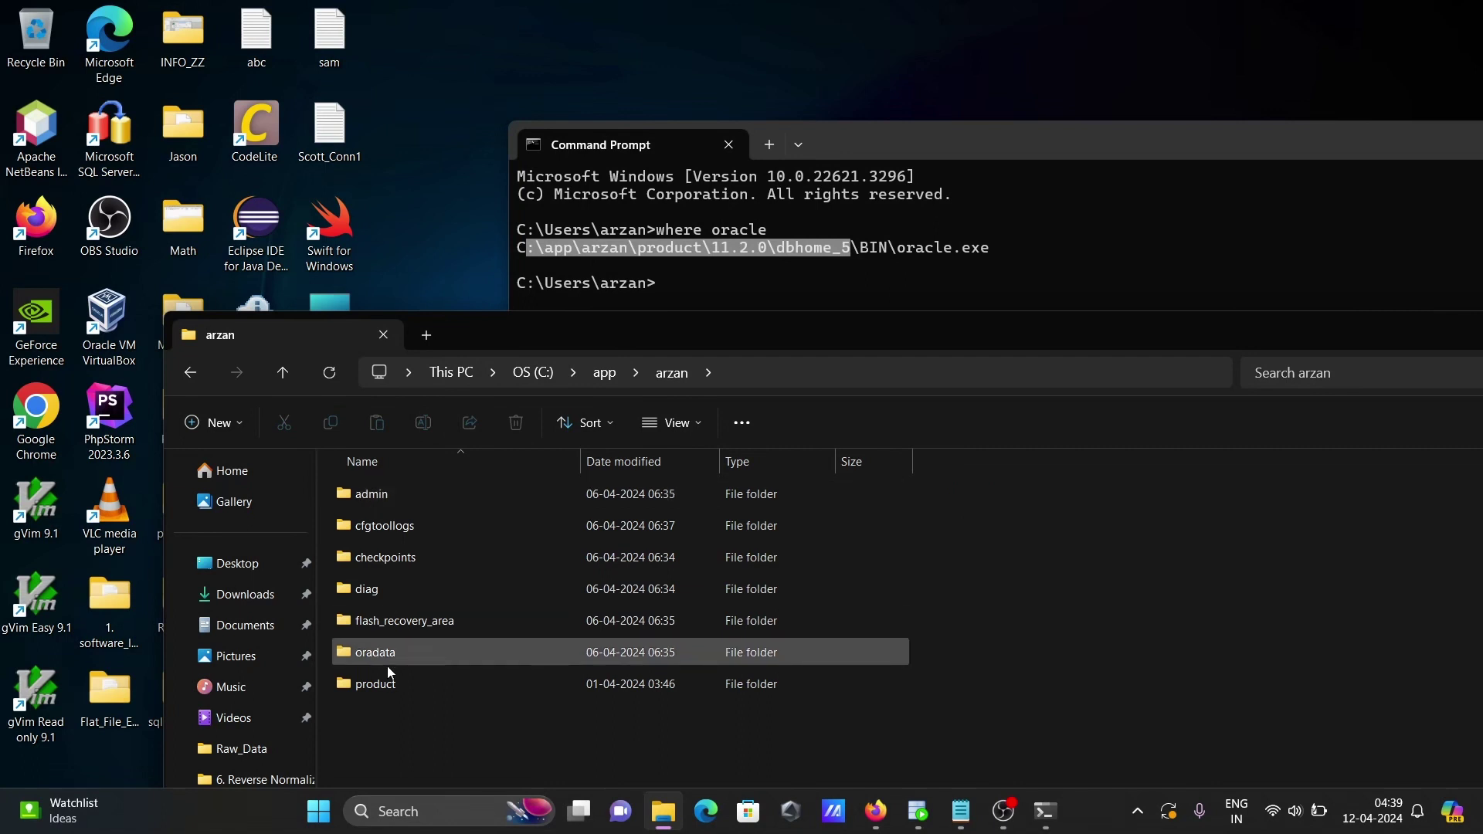
pyautogui.doubleClick(374, 684)
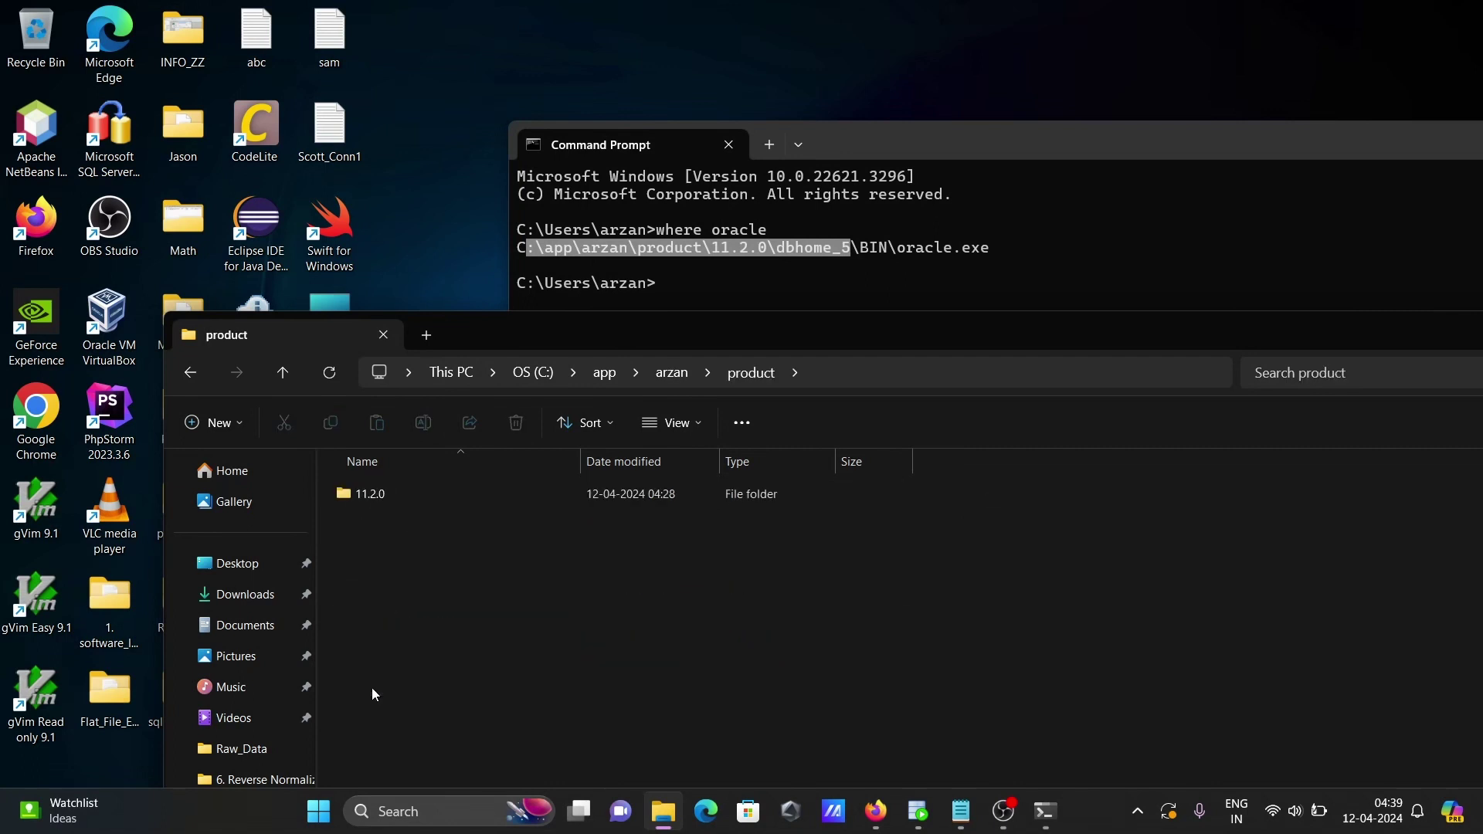
pyautogui.doubleClick(382, 499)
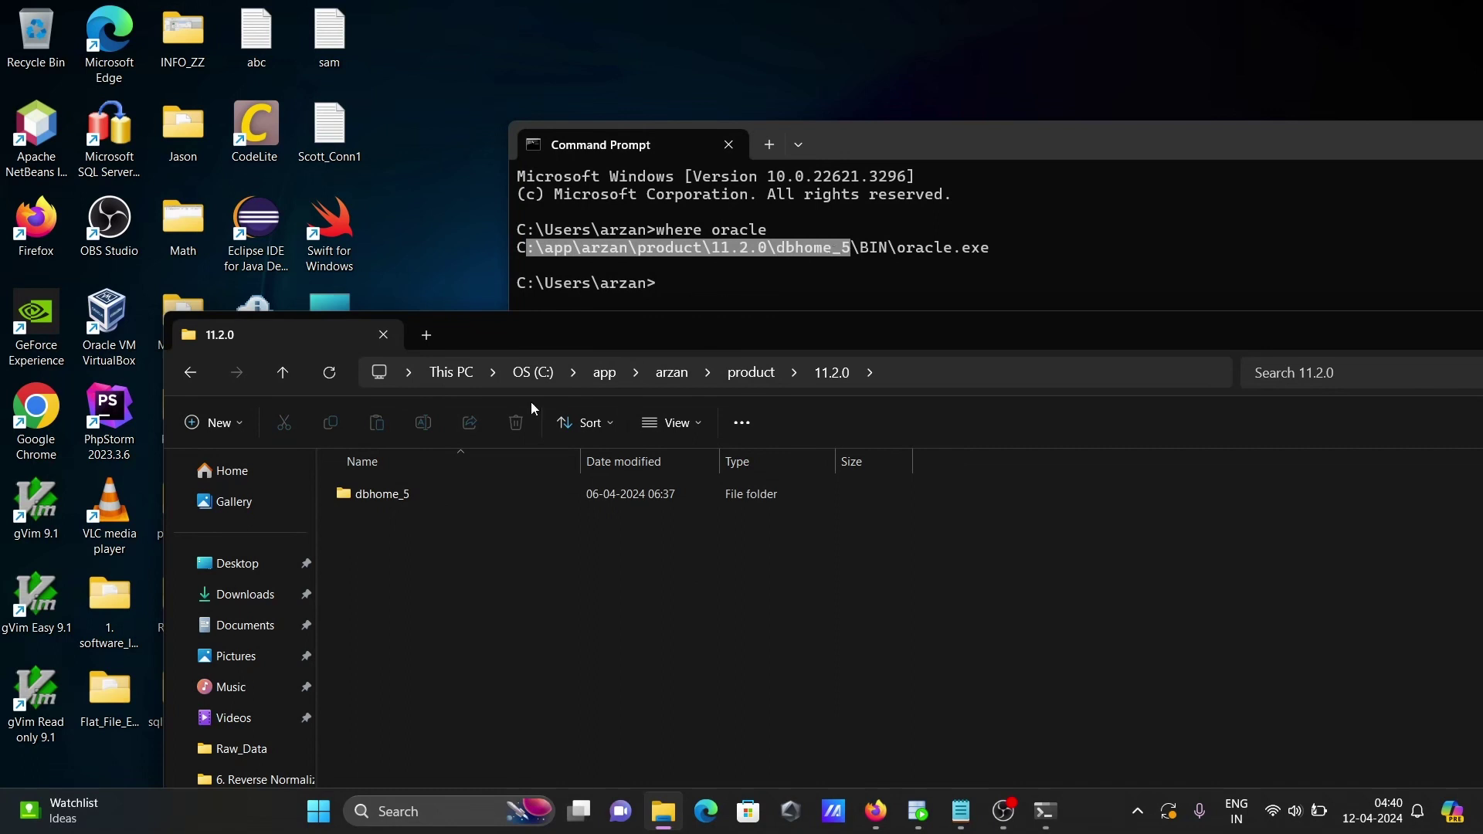
# - Open the dbhome_5 Oracle home, then its NETWORK\ADMIN folder
pyautogui.doubleClick(388, 498)
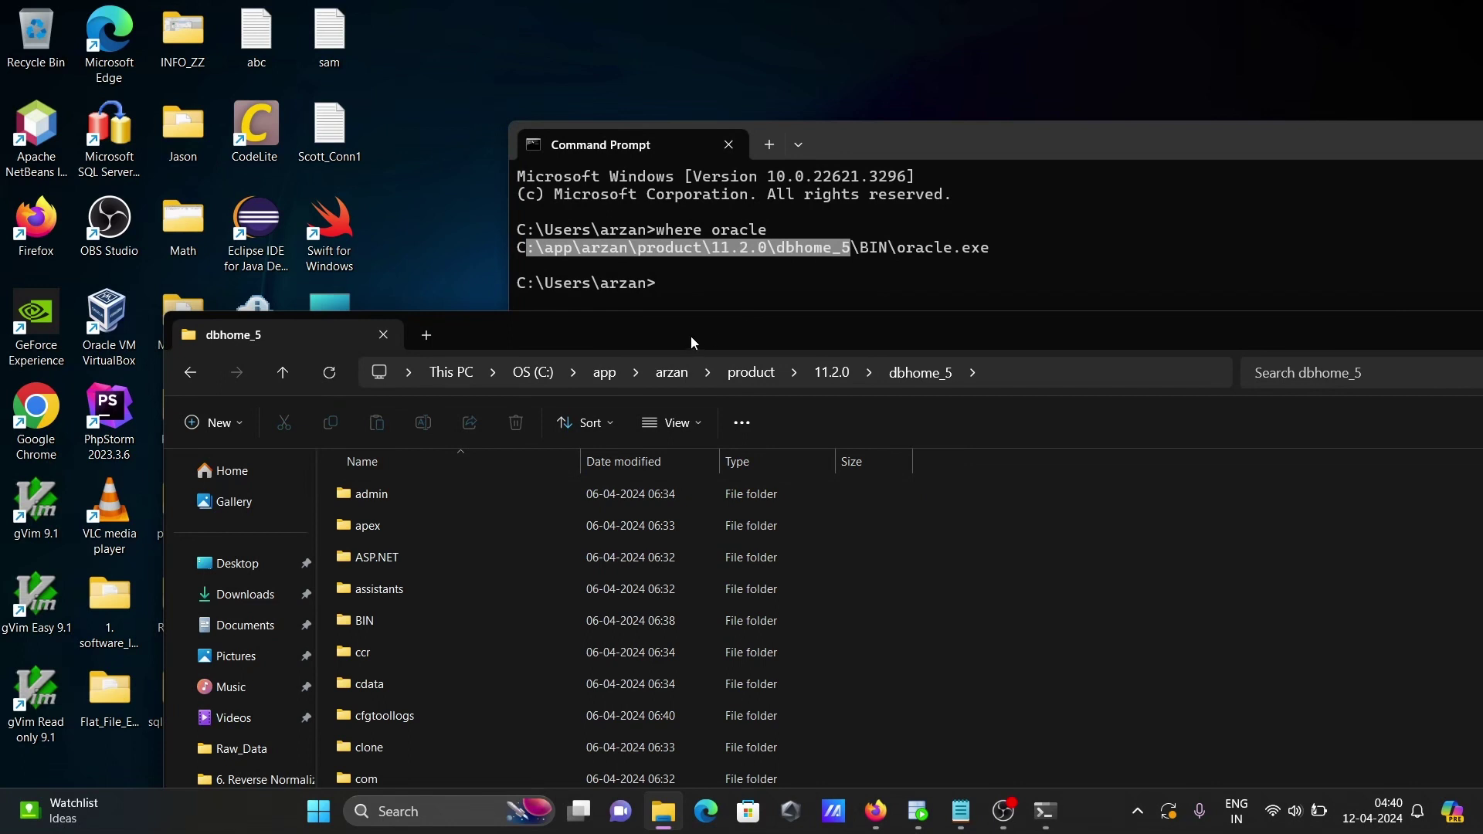
pyautogui.click(363, 581)
pyautogui.press('n')
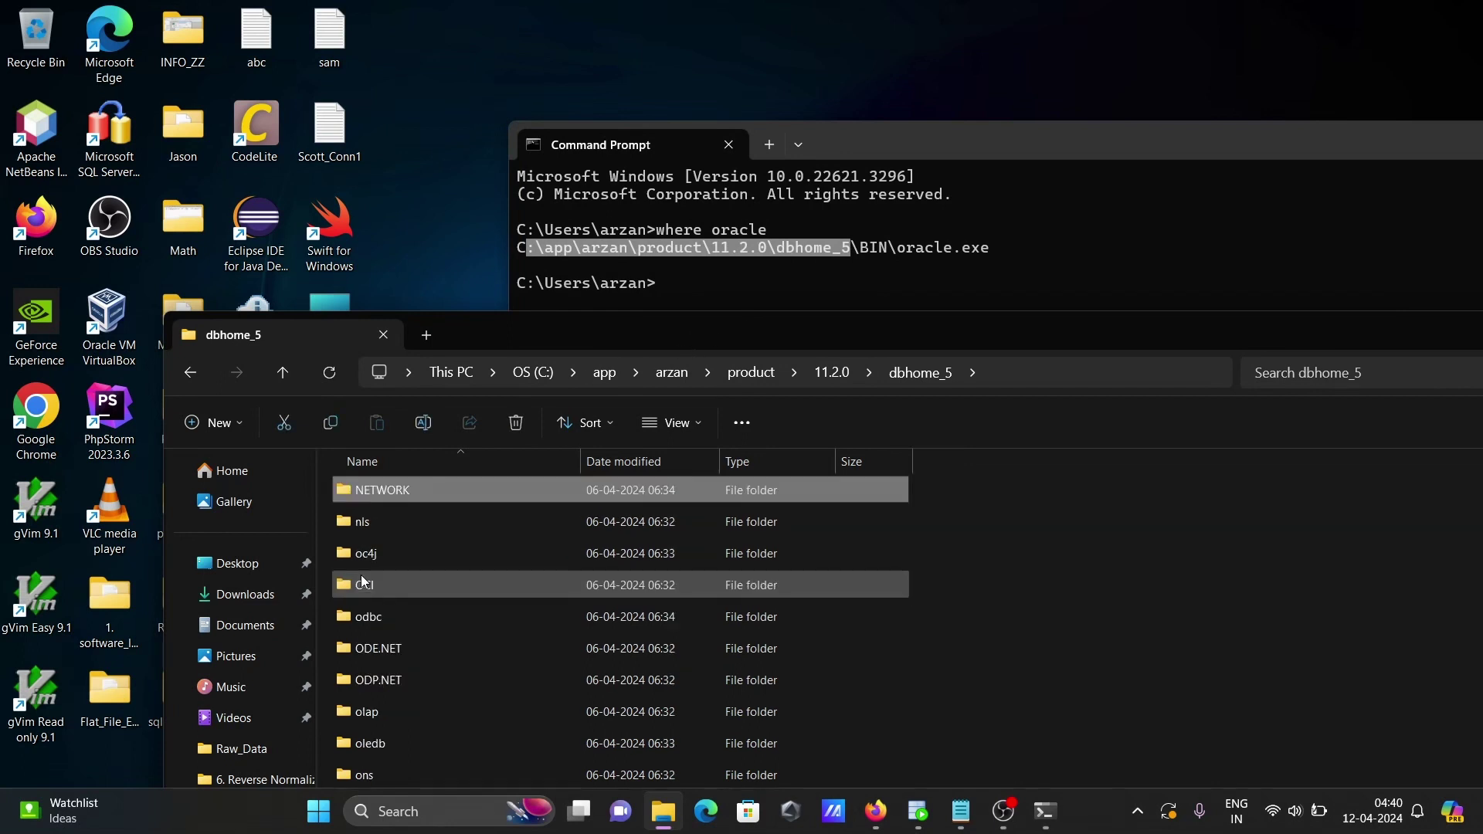
pyautogui.doubleClick(415, 498)
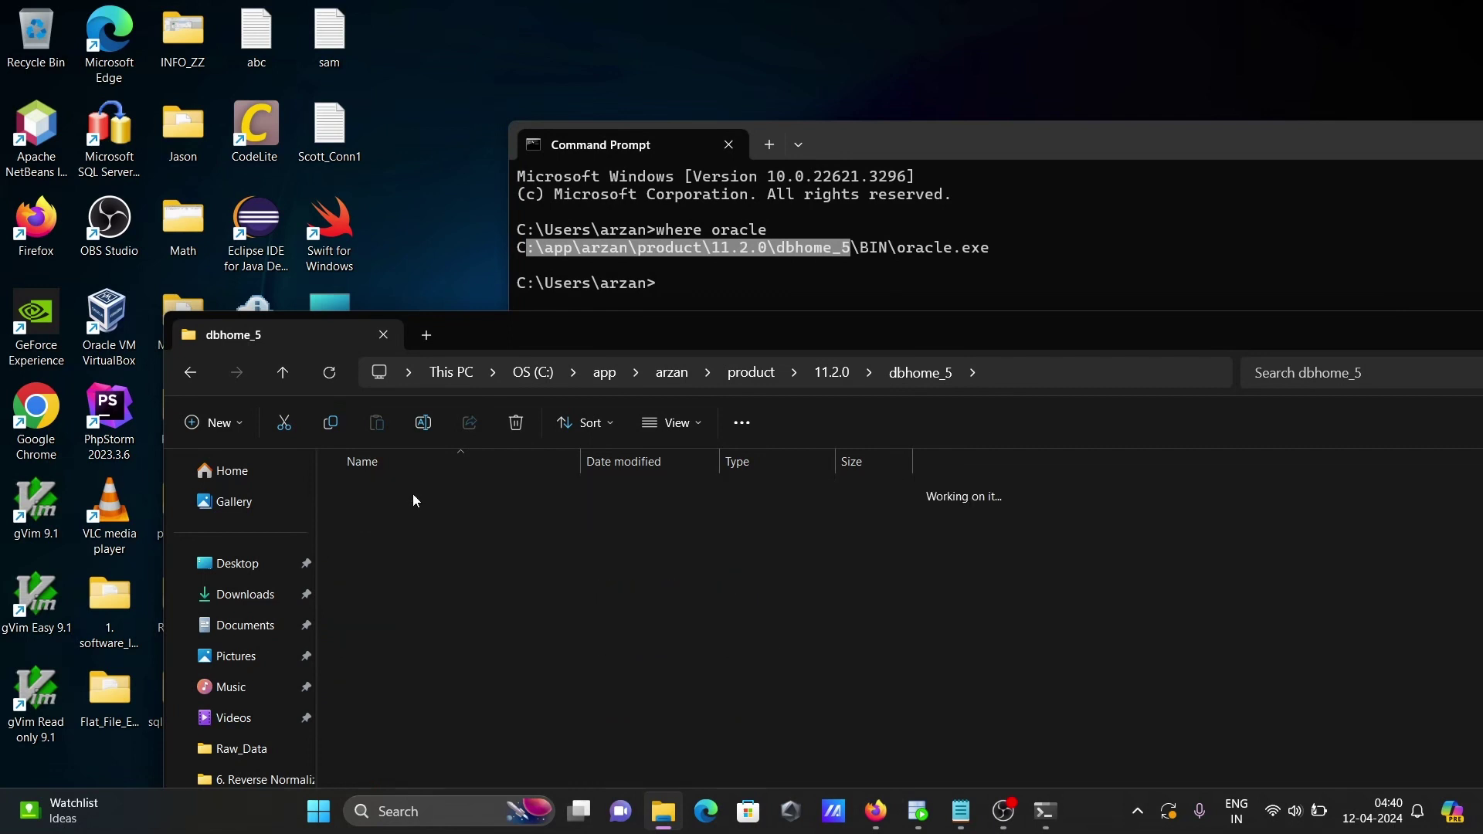
pyautogui.doubleClick(384, 499)
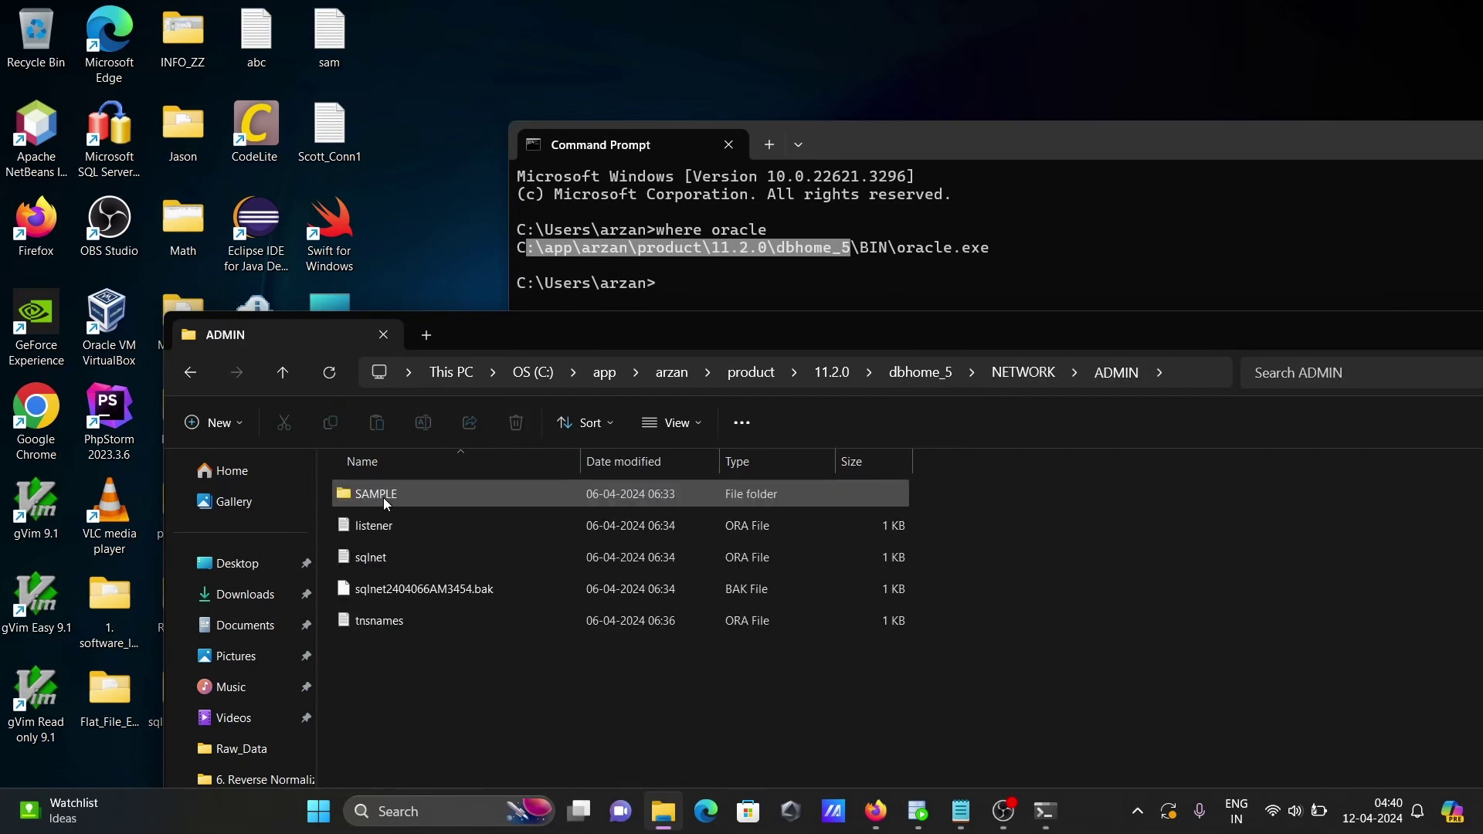
# - Open tnsnames.ora in a maximized Notepad to show the localhost PORT = 1522 entries
pyautogui.doubleClick(400, 626)
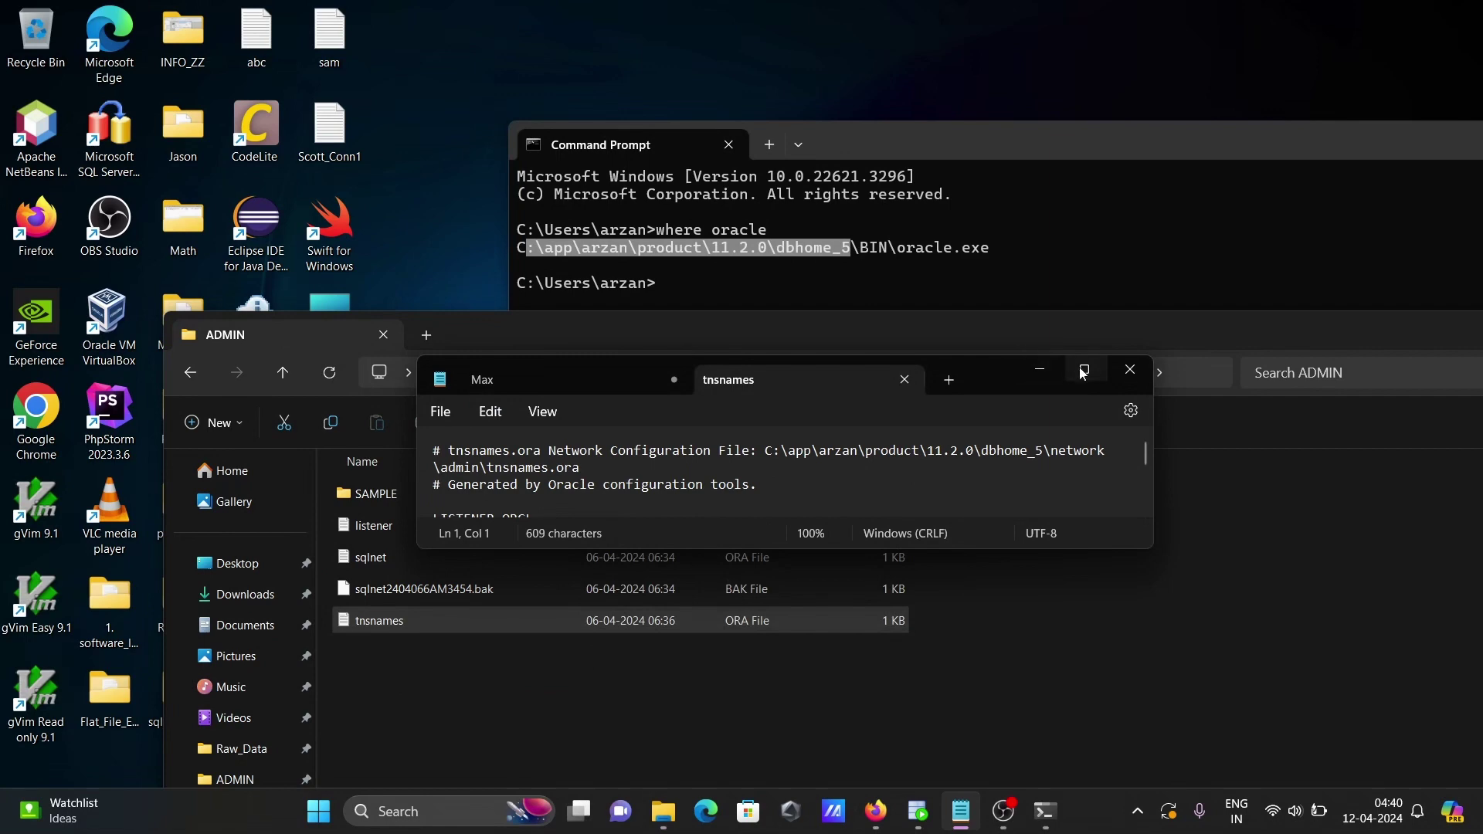
pyautogui.click(1081, 368)
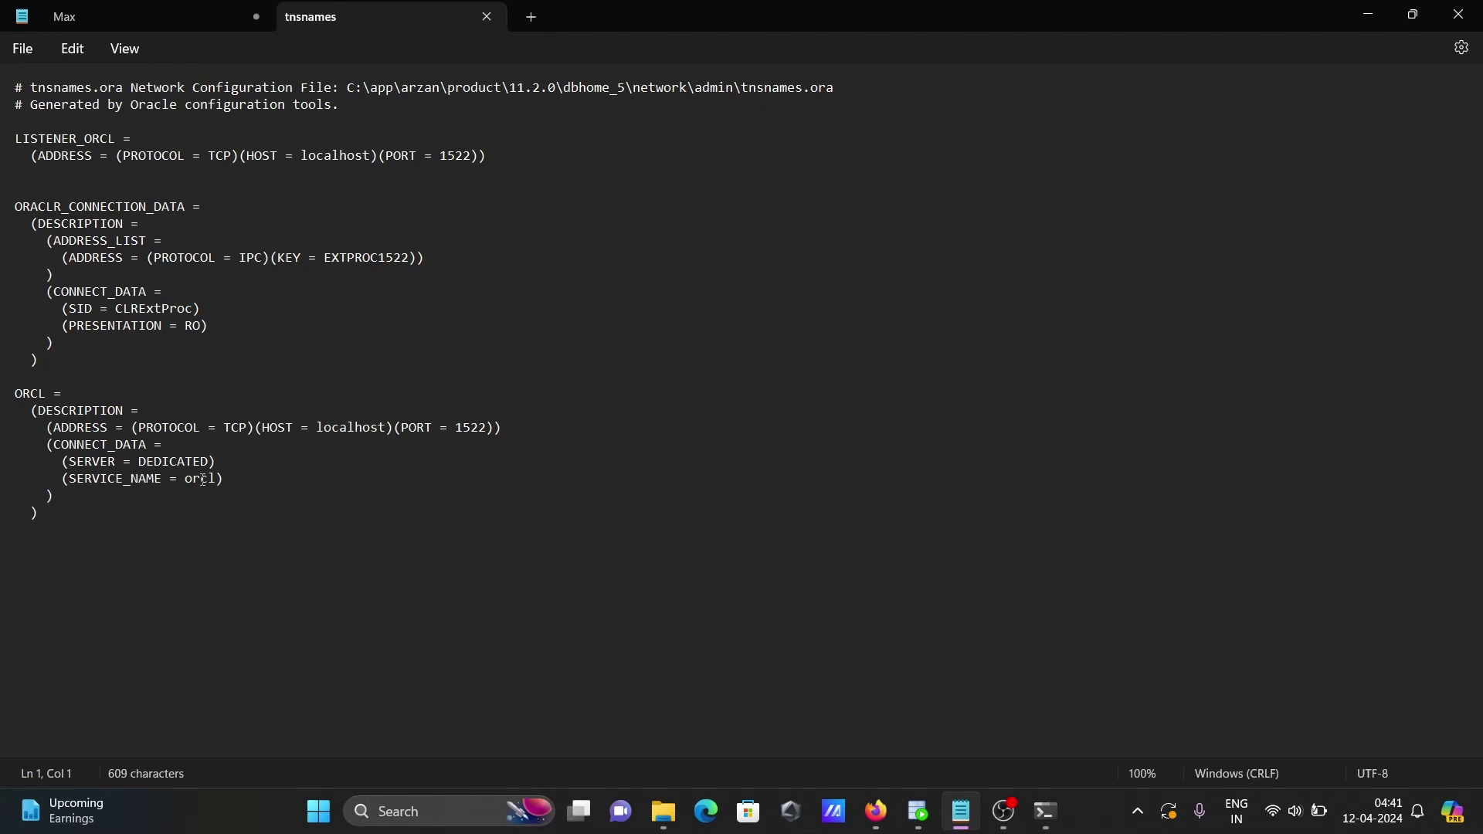
# - Close the tnsnames tab and minimize Notepad
pyautogui.click(486, 23)
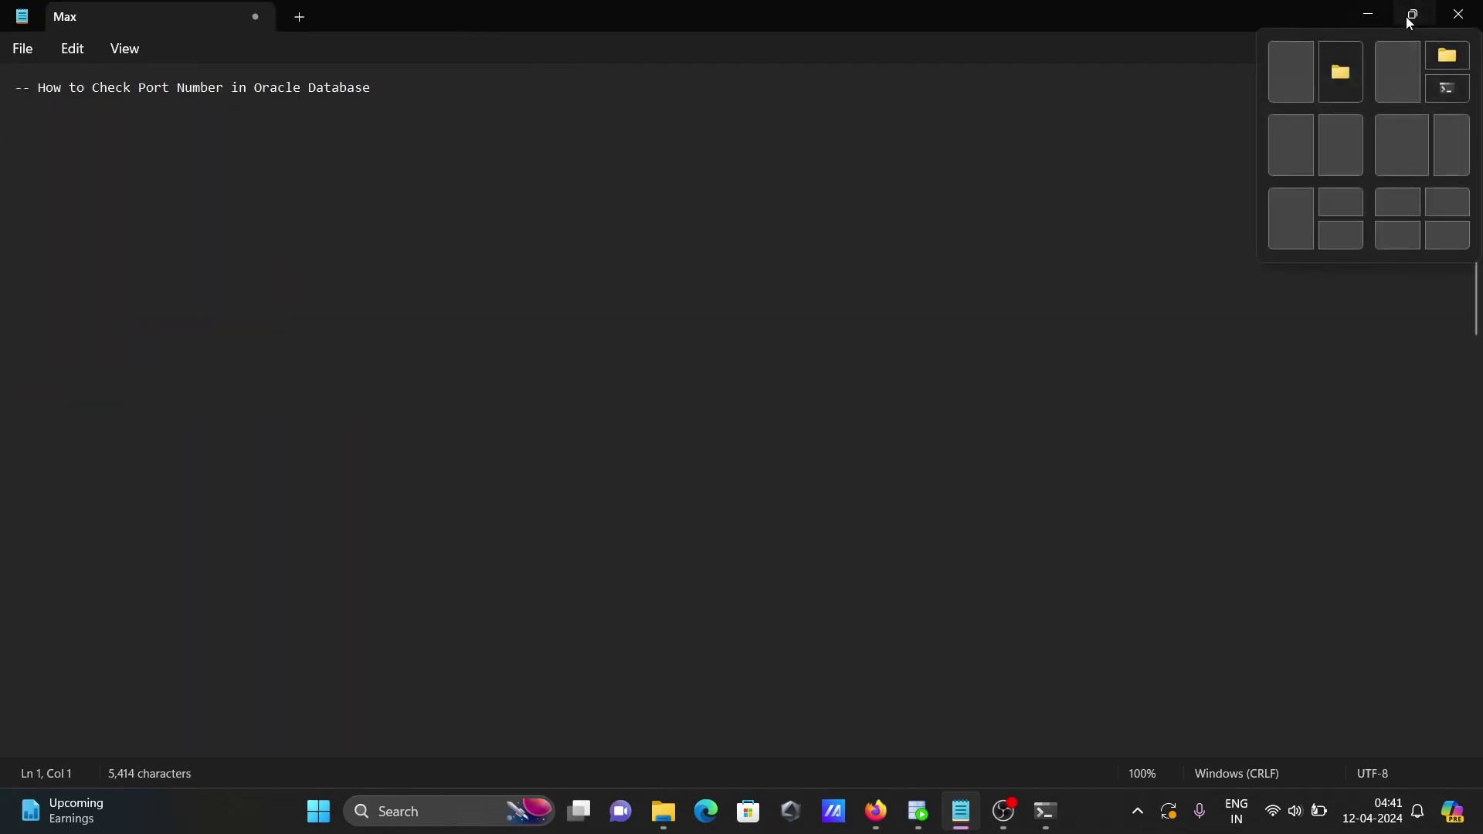
pyautogui.click(1411, 25)
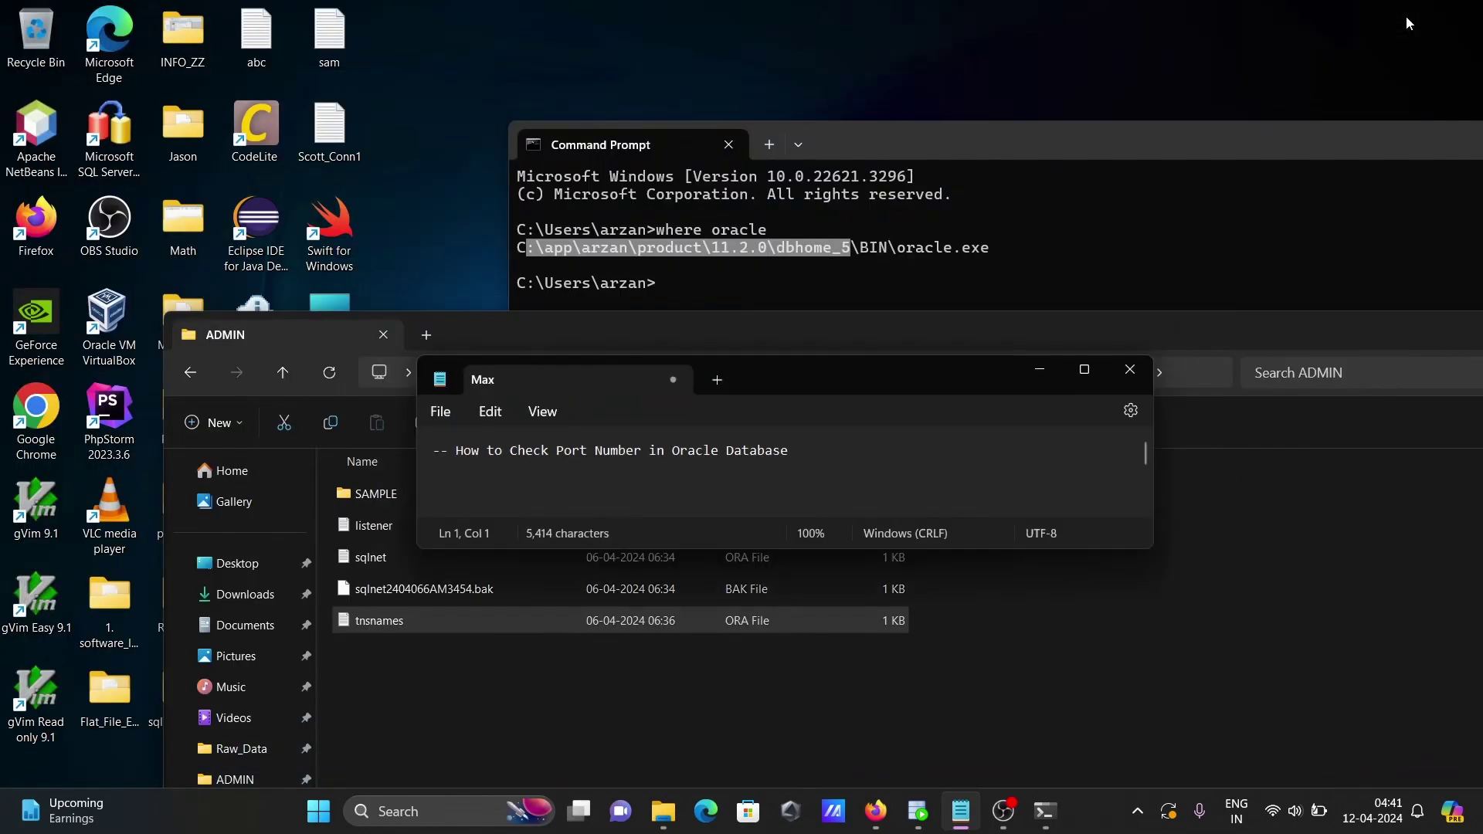
pyautogui.click(1039, 371)
# - In Command Prompt, copy the Oracle home path up to dbhome_5
pyautogui.click(952, 222)
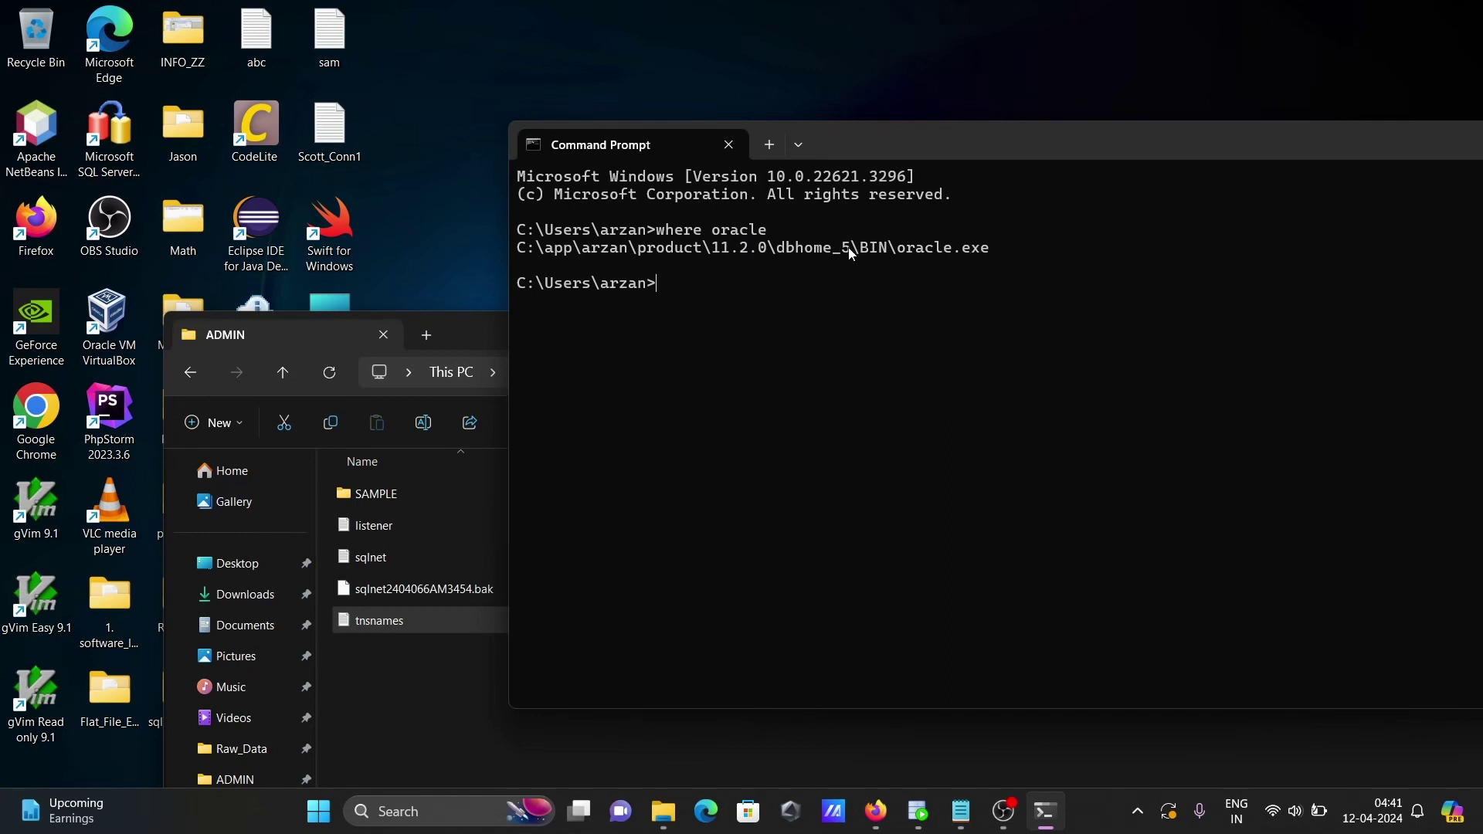
pyautogui.moveTo(850, 247); pyautogui.dragTo(582, 258)
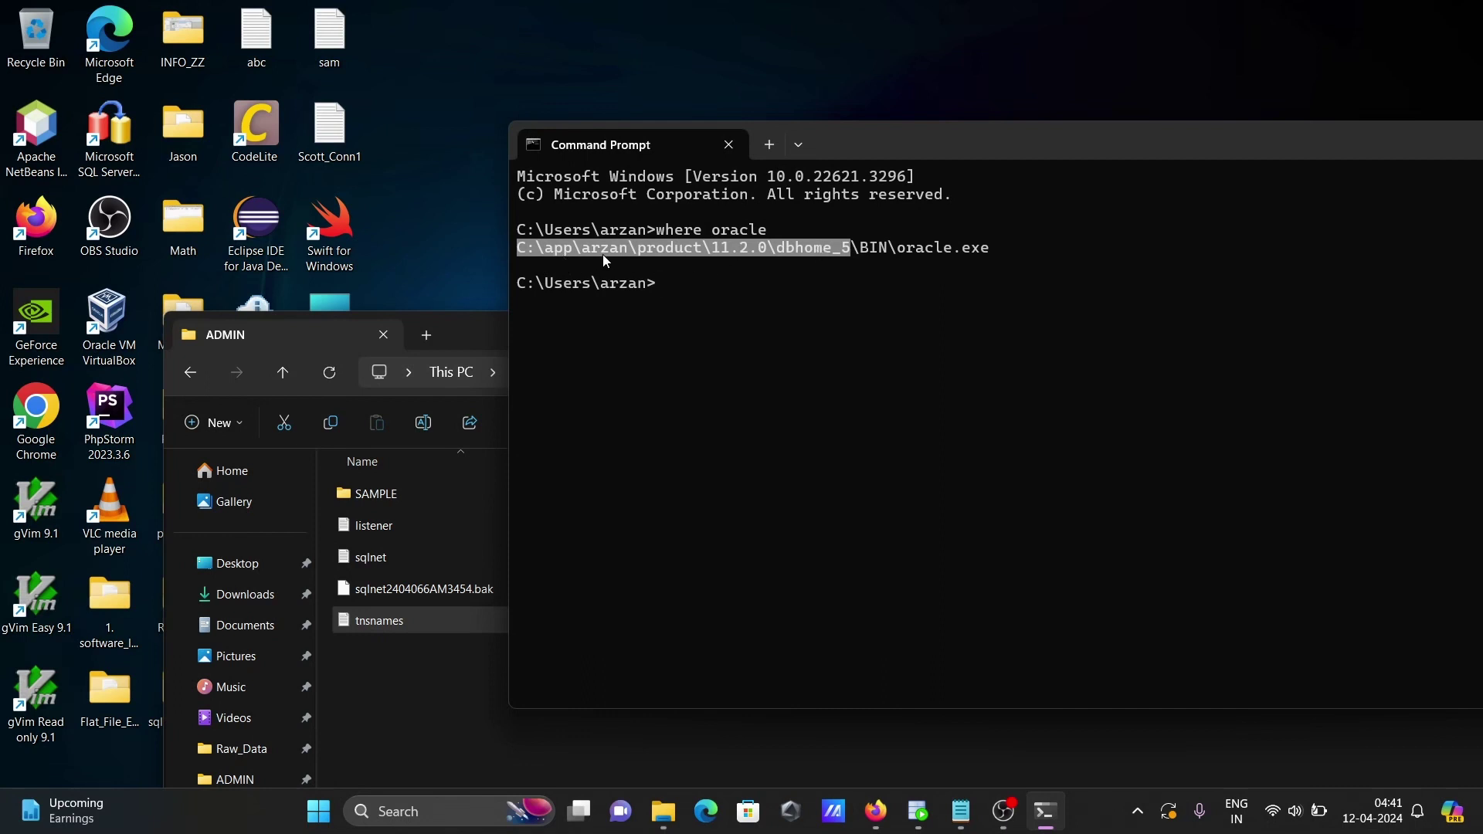
pyautogui.hotkey('ctrl', 'c')
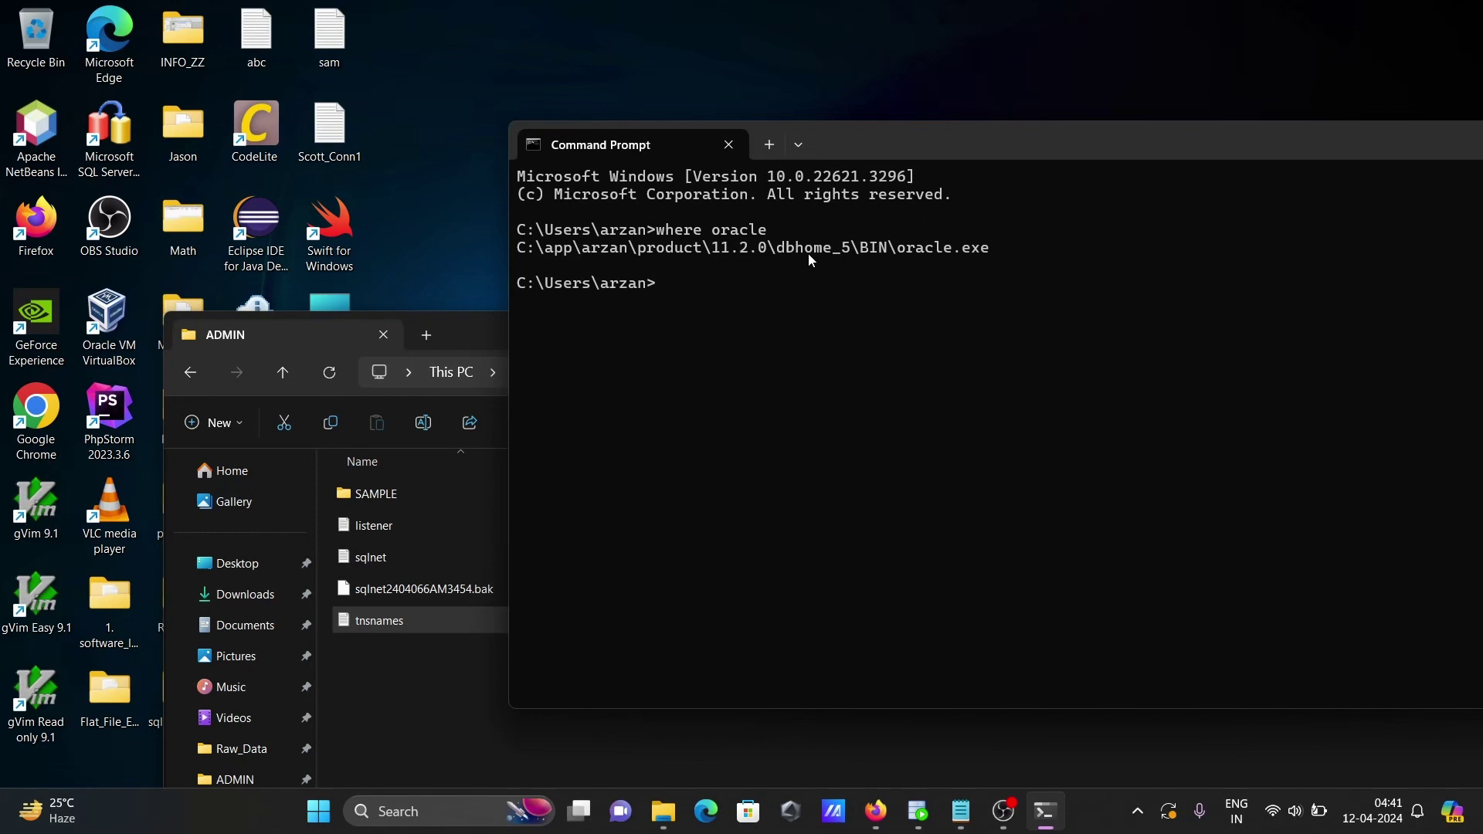
# - Return File Explorer to dbhome_5, maximize it, and reopen NETWORK\ADMIN
pyautogui.click(460, 337)
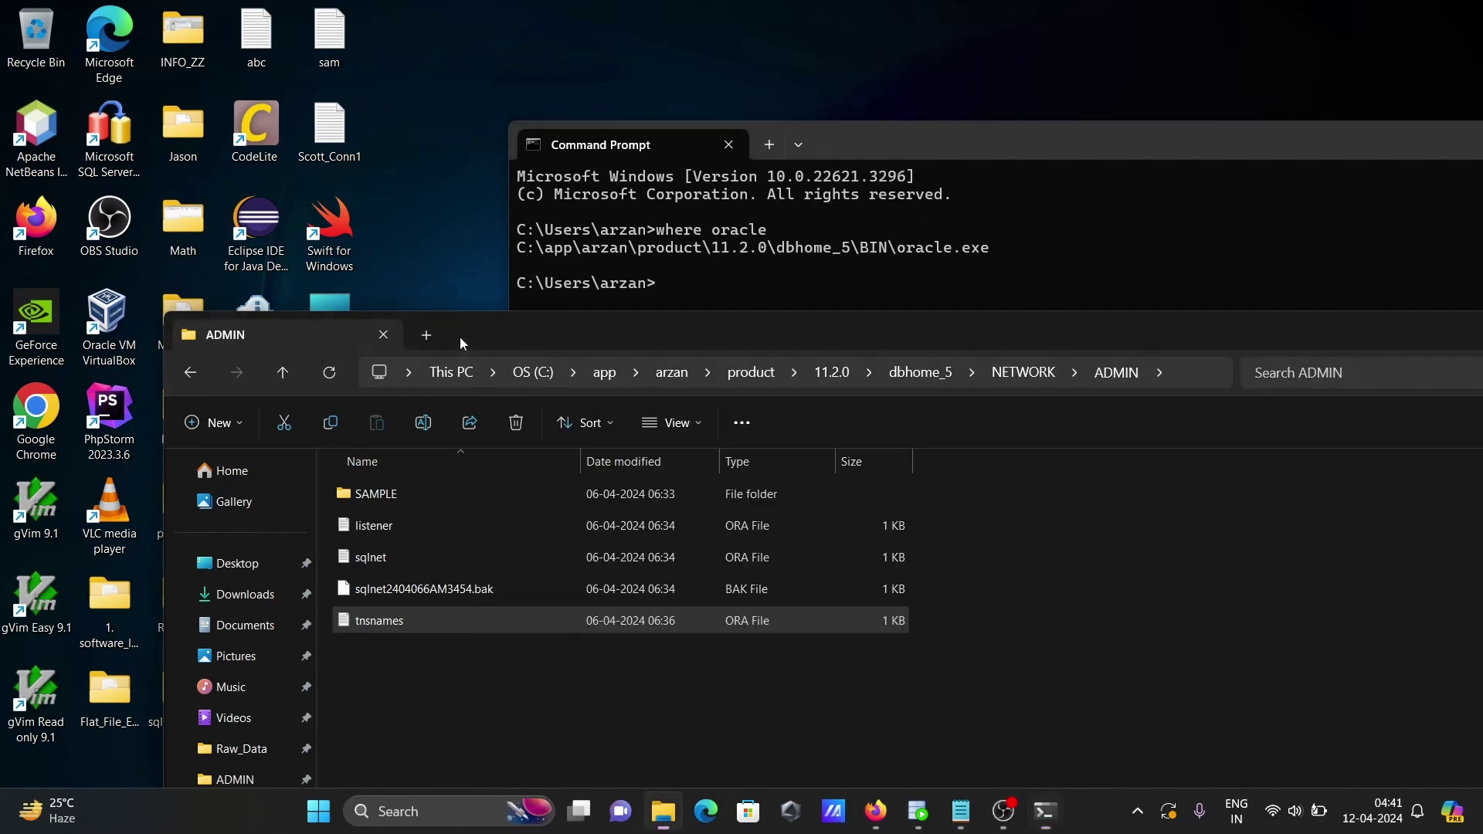
pyautogui.click(887, 373)
pyautogui.click(387, 542)
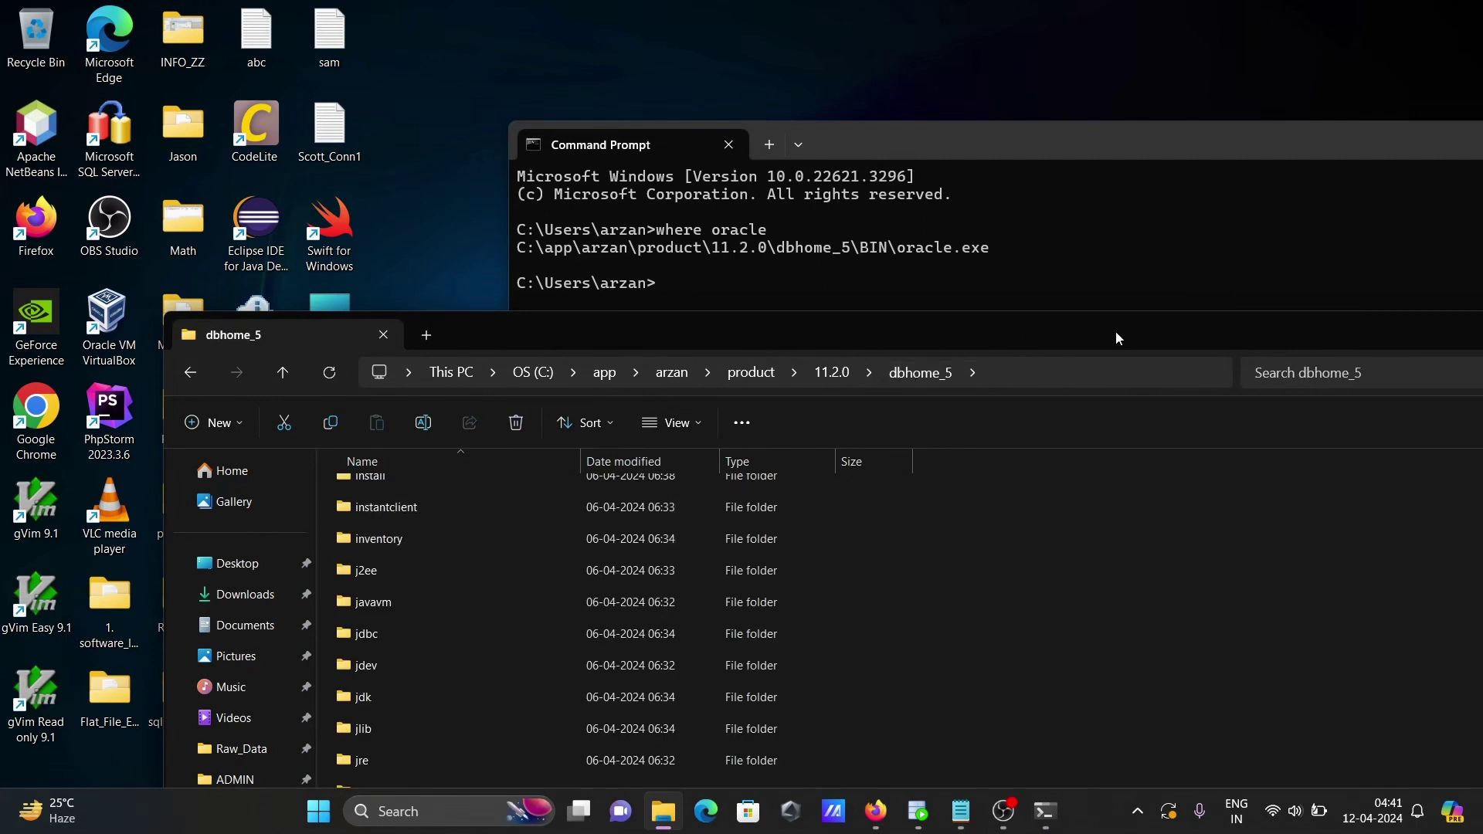
pyautogui.doubleClick(1067, 332)
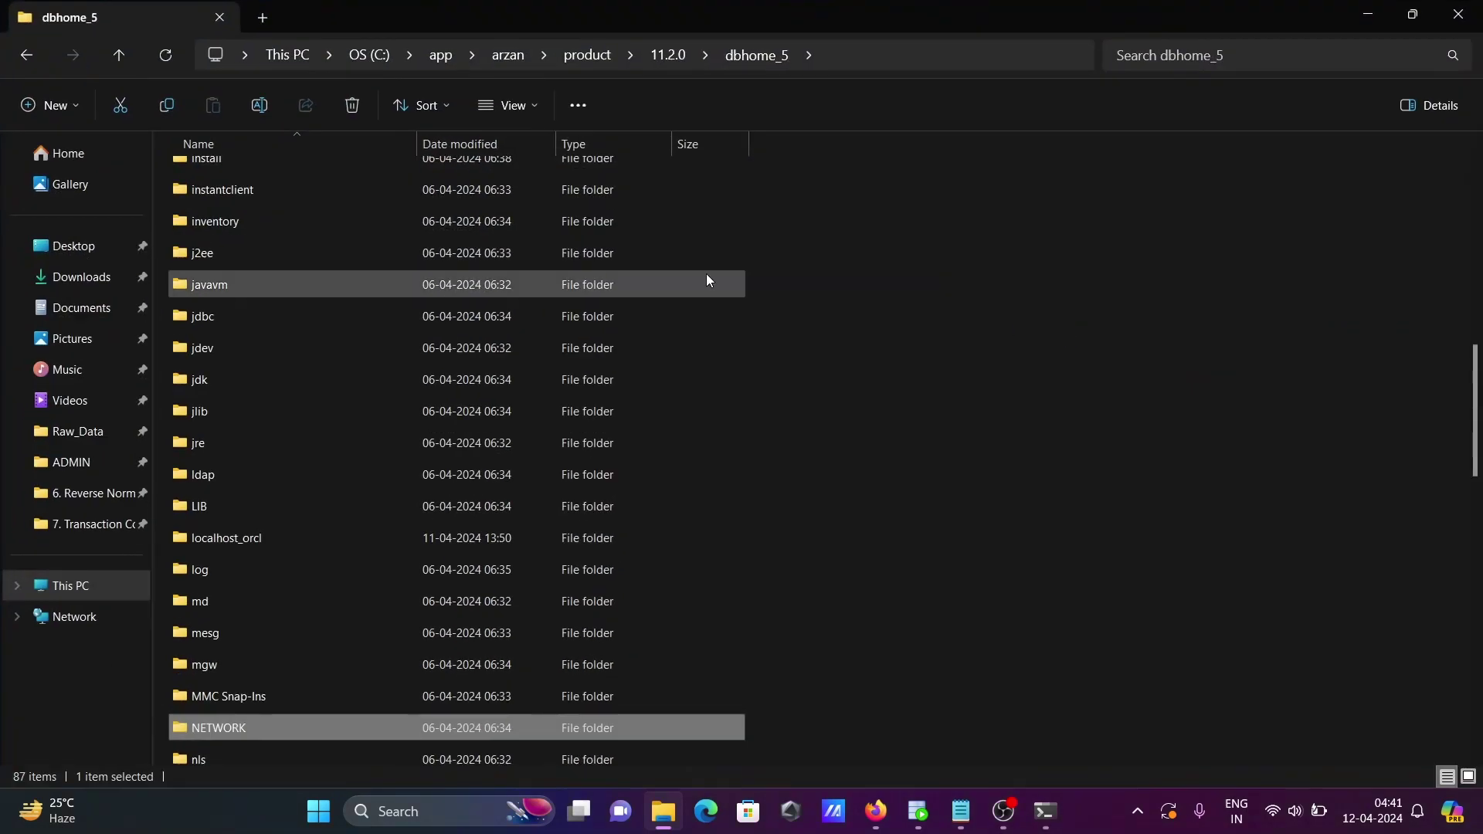
pyautogui.doubleClick(218, 736)
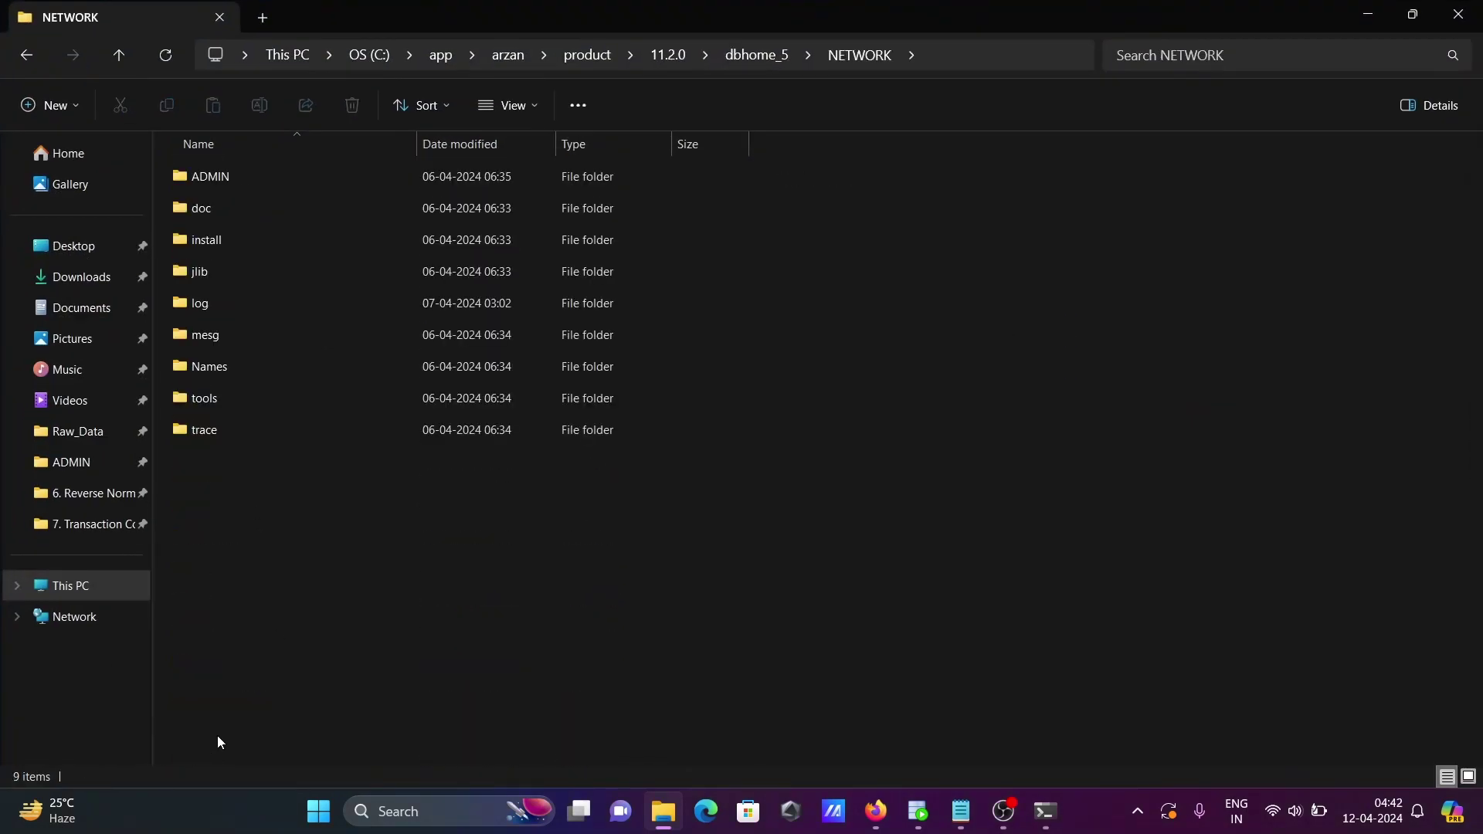
pyautogui.doubleClick(226, 182)
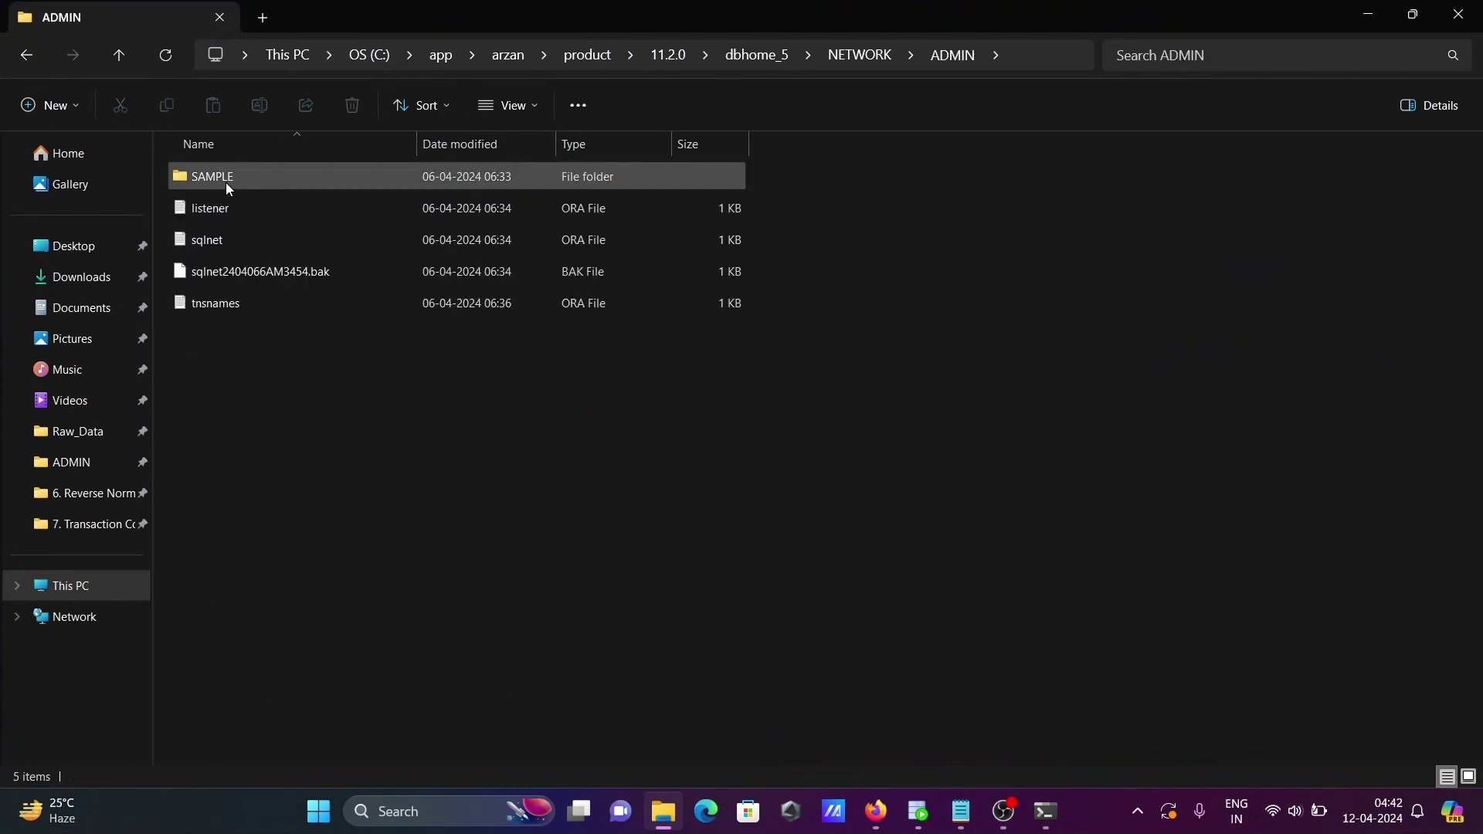
# - Reopen tnsnames.ora in Notepad, restore the window, and show the Max port-checking notes
pyautogui.click(231, 307)
pyautogui.doubleClick(227, 302)
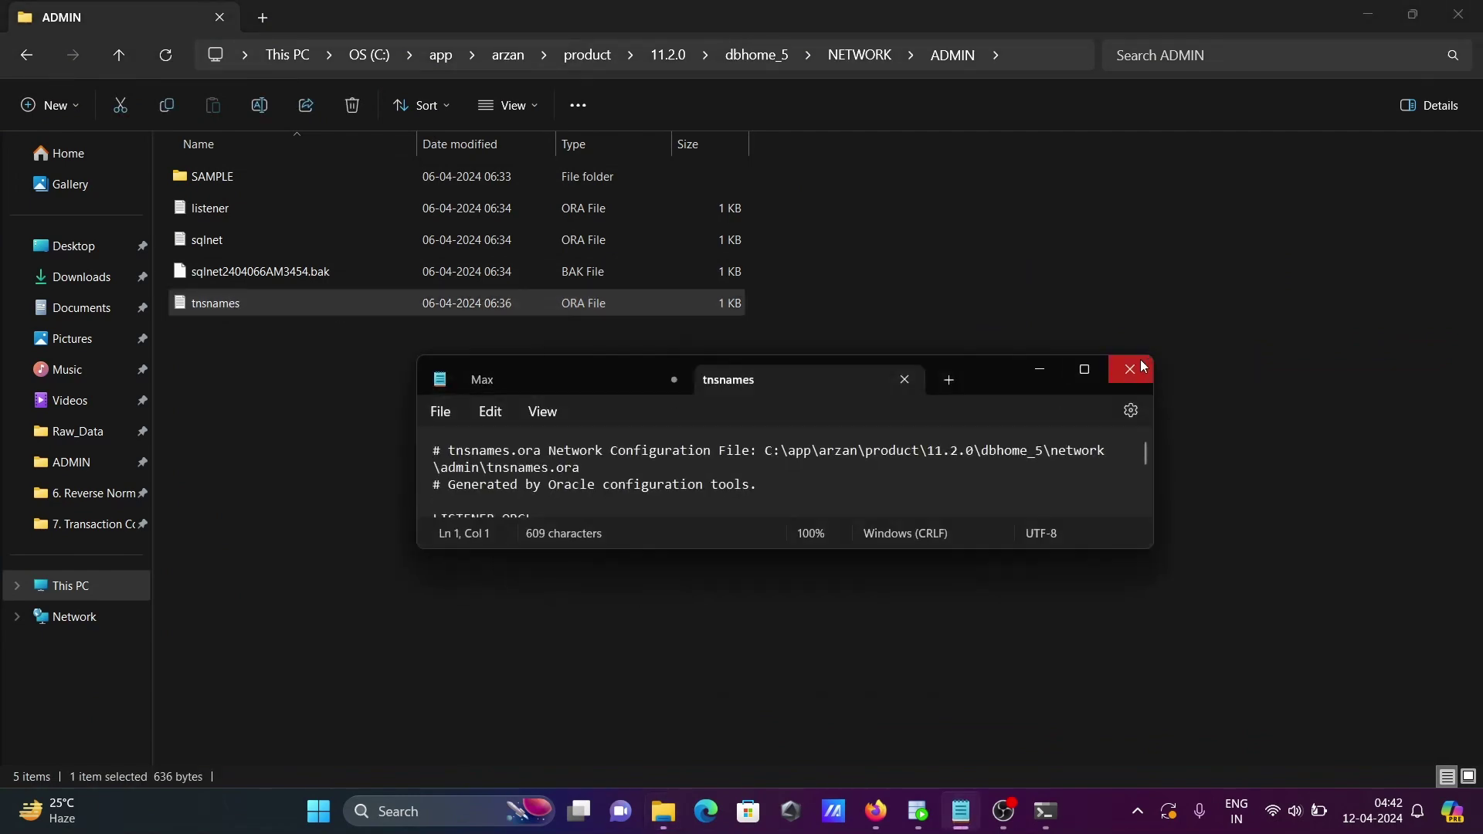
pyautogui.click(1090, 369)
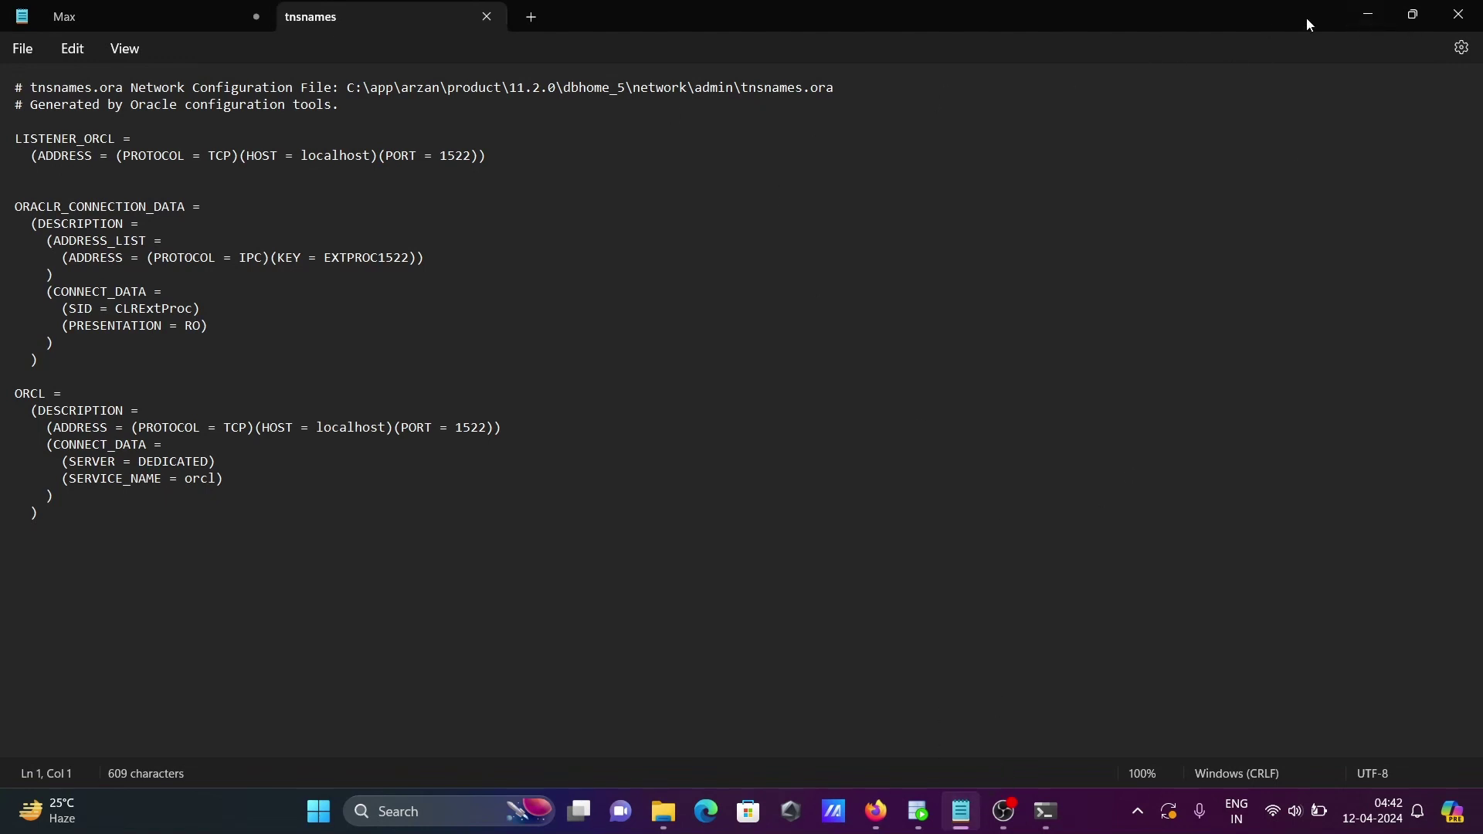
pyautogui.click(1406, 27)
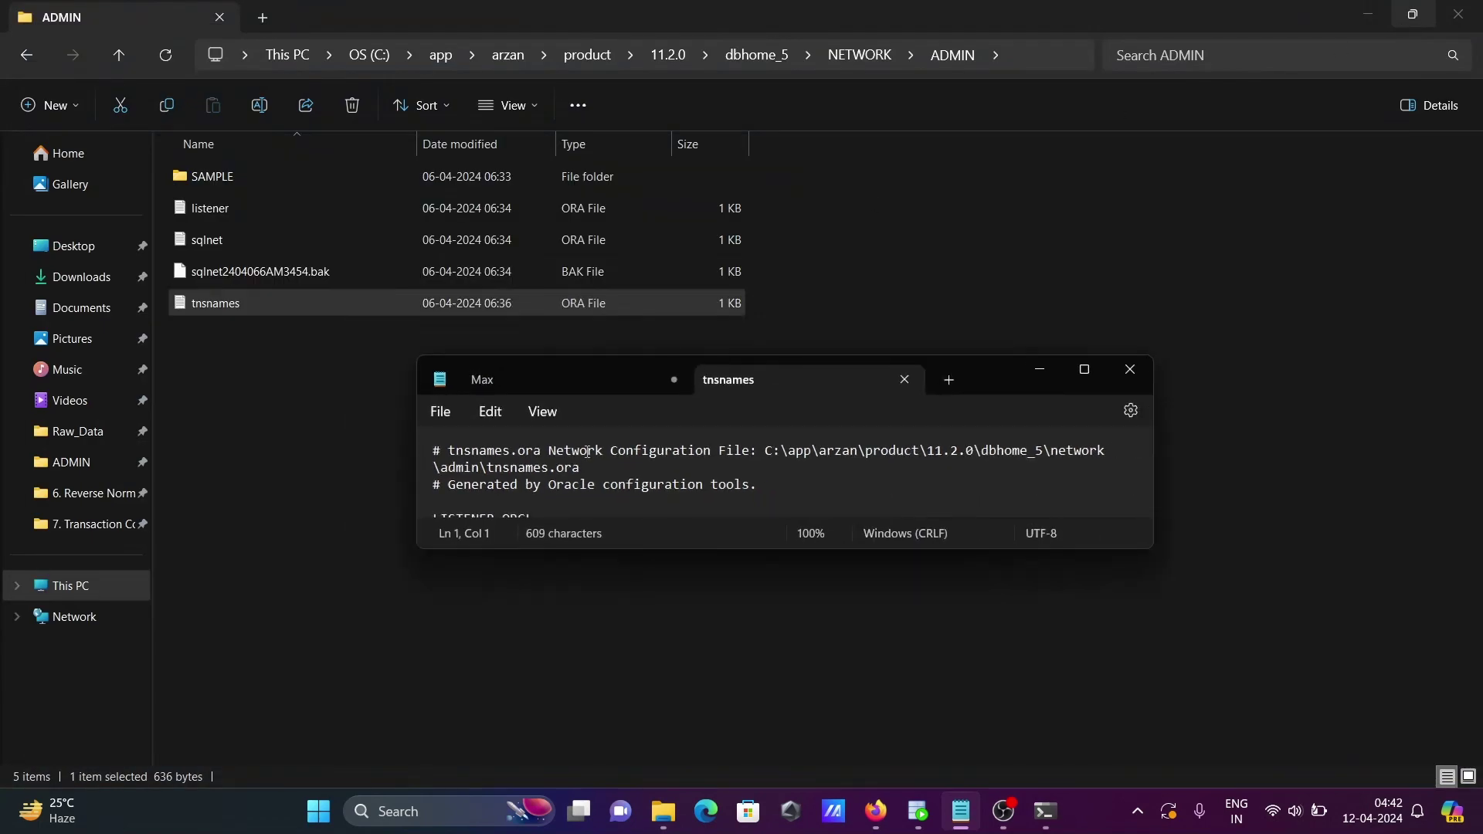
pyautogui.click(527, 388)
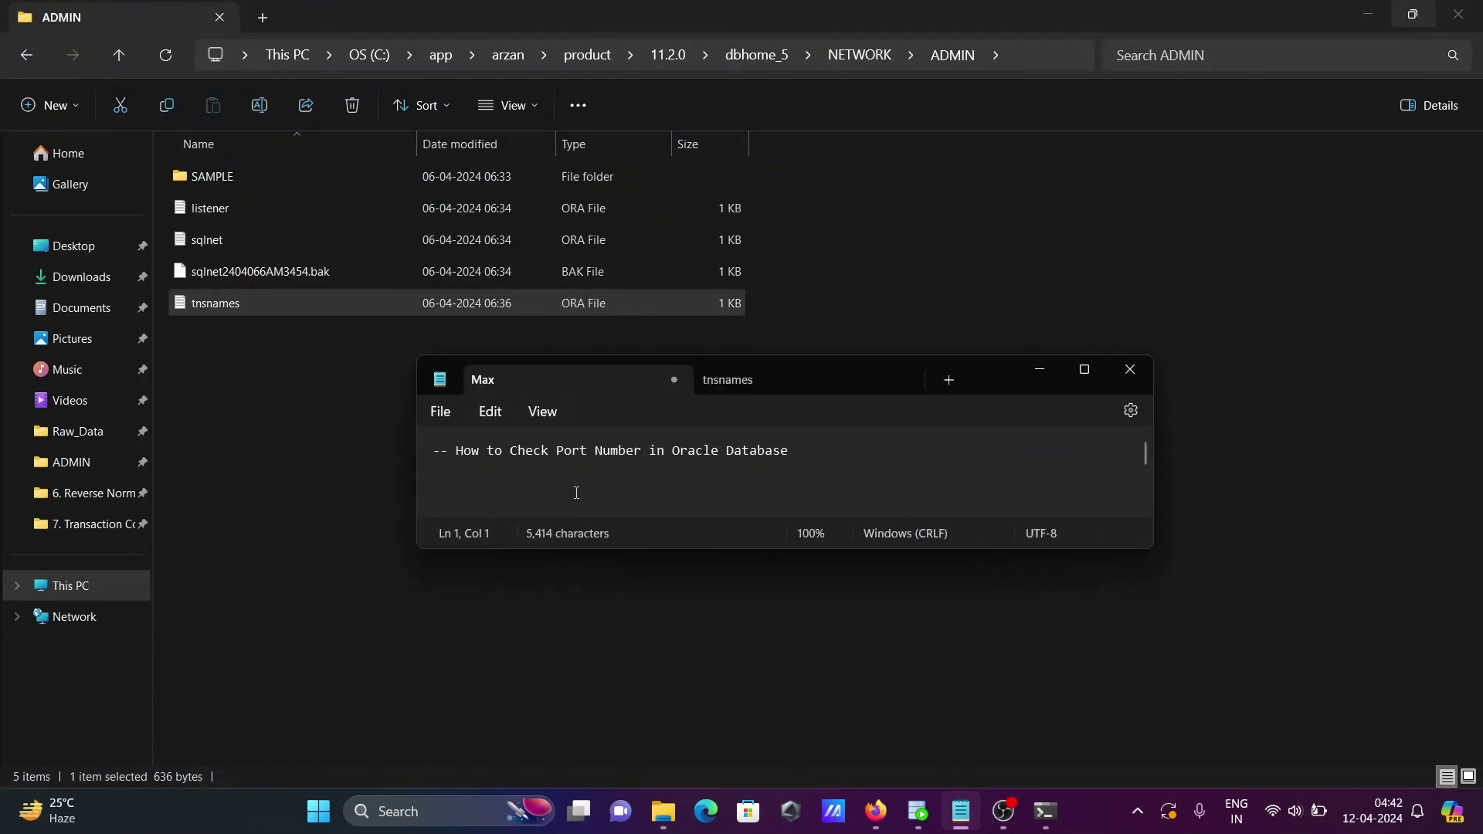